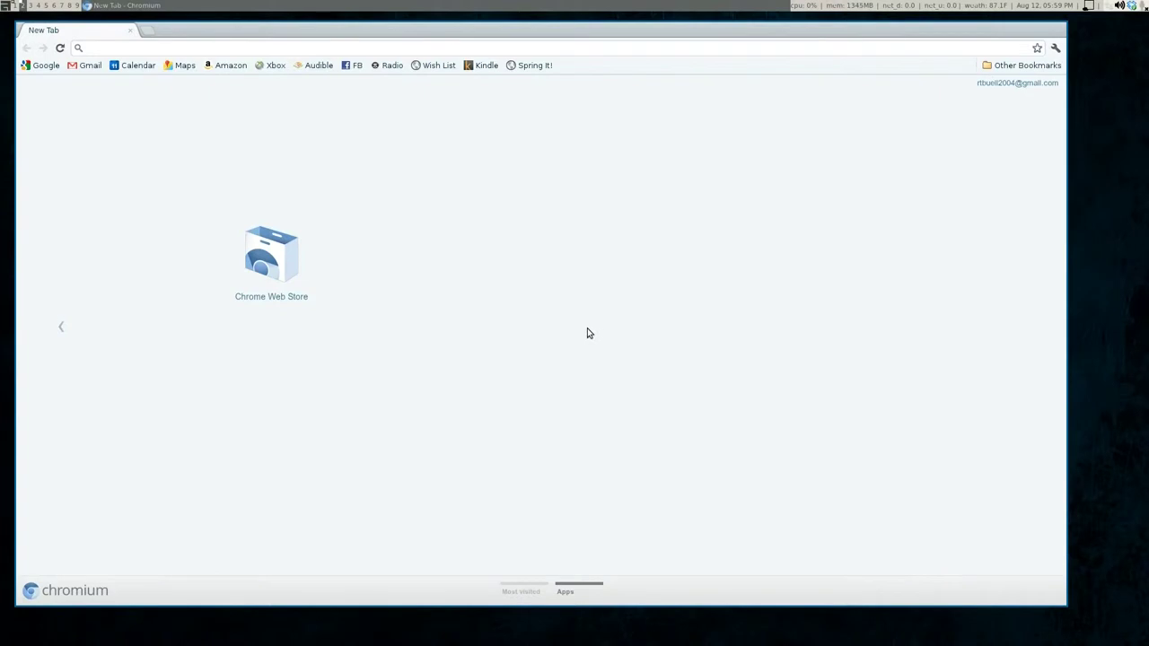
# - Load gparted.sourceforge.net and scroll its Download page to the download links
pyautogui.write('gparted.sourceforge.net')
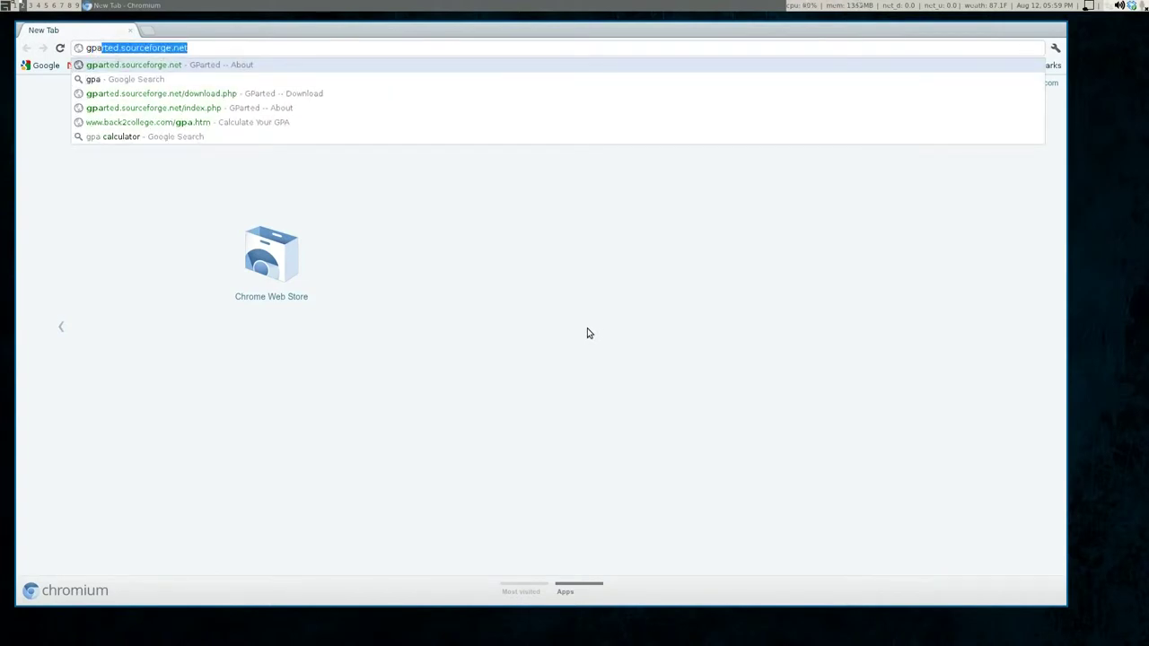
pyautogui.press('Return')
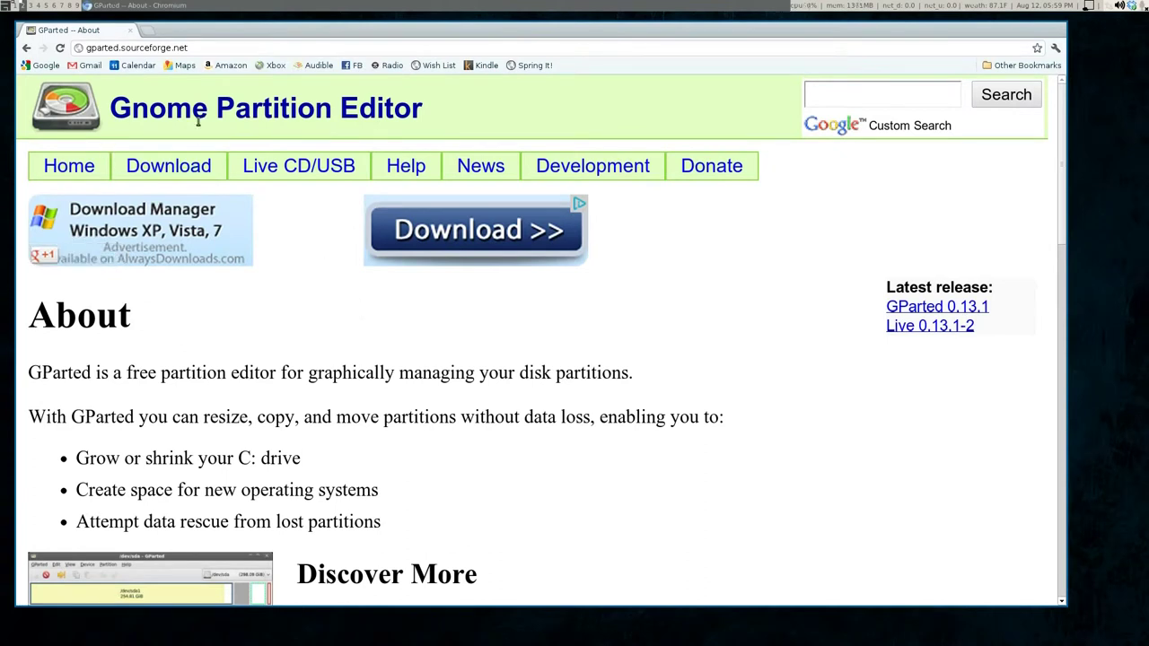
pyautogui.scroll(-1, 234, 210)
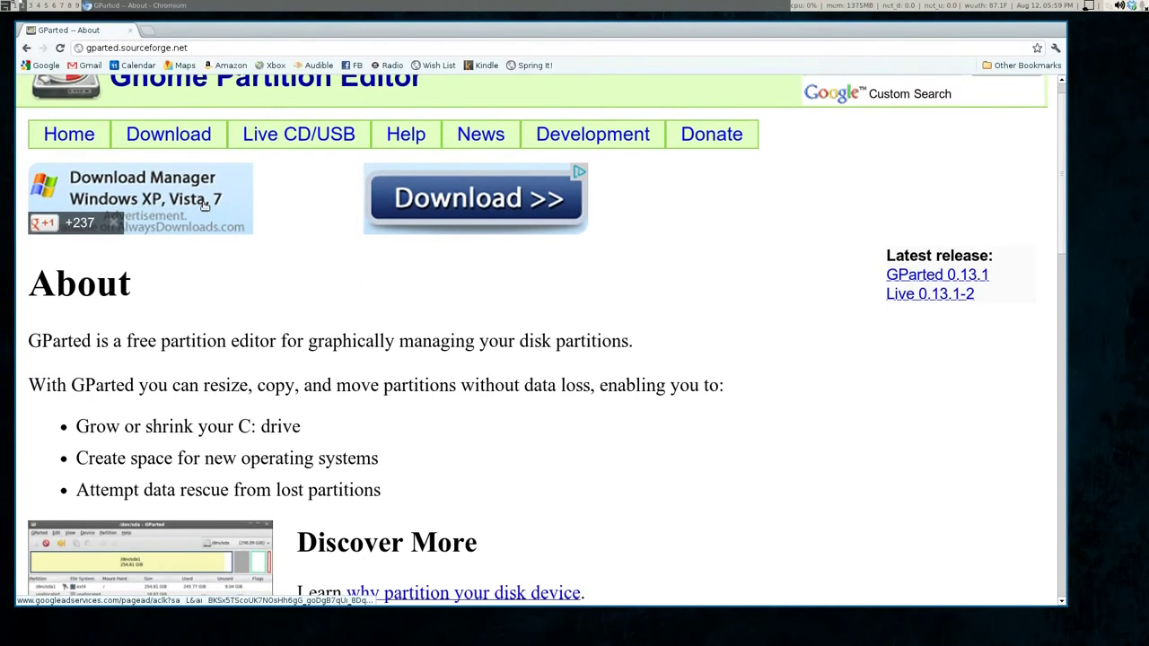
pyautogui.click(169, 135)
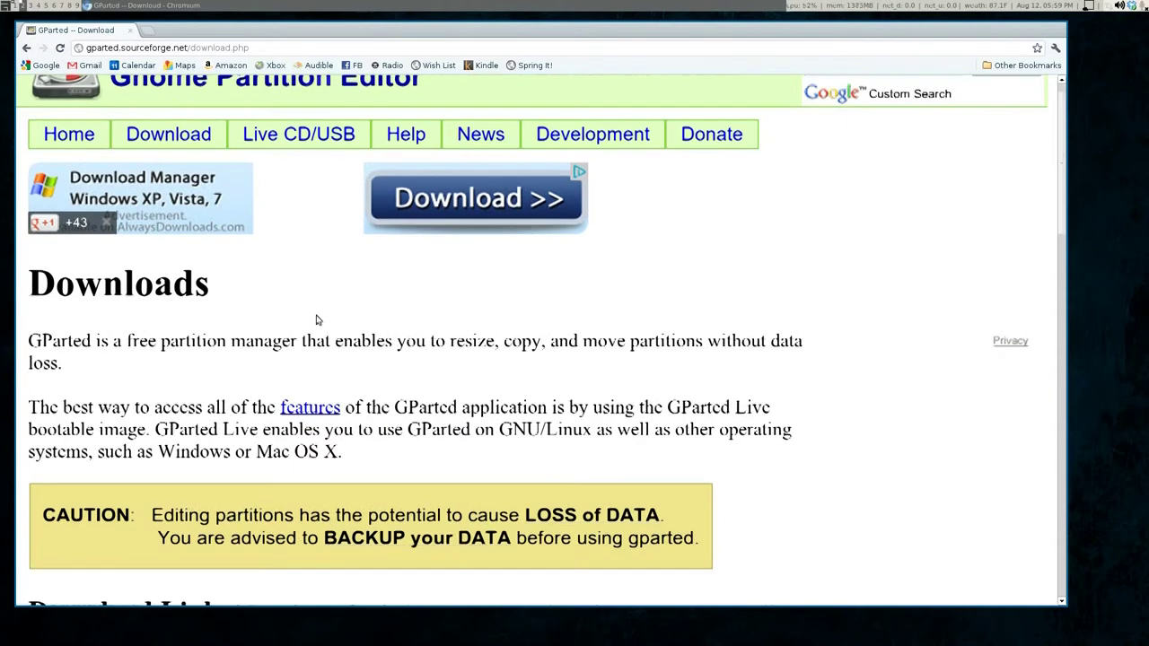
pyautogui.scroll(-10, 313, 236)
pyautogui.scroll(-2, 313, 319)
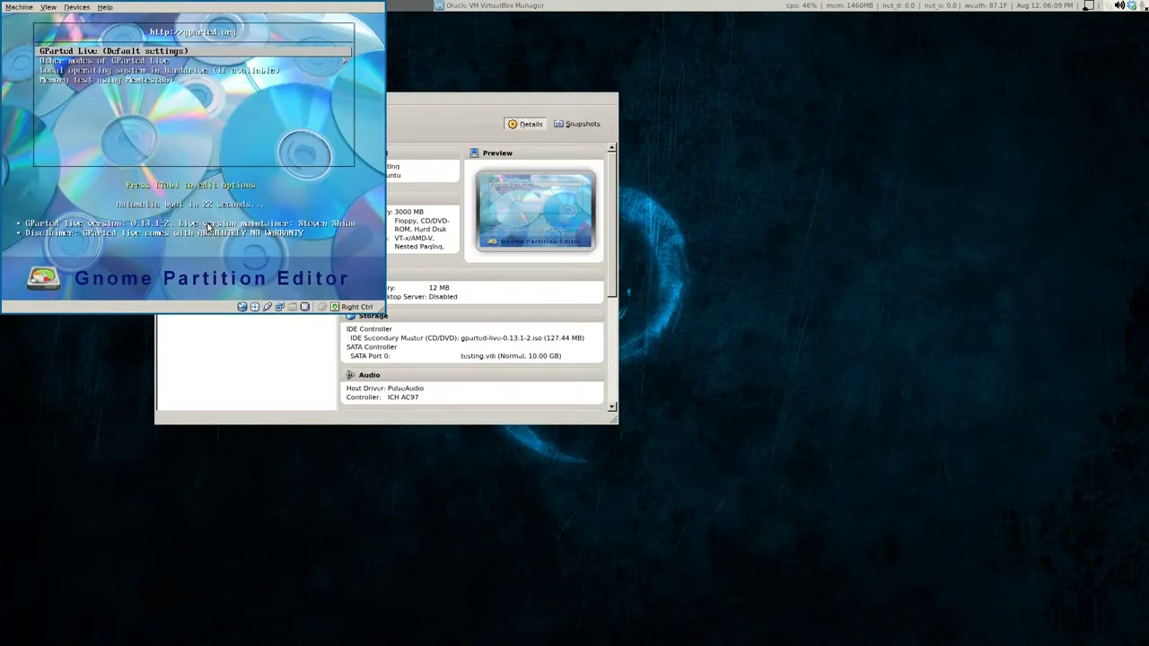
# - Move and enlarge the GParted Live VM window, then switch it to full-screen mode
pyautogui.moveTo(201, 213); pyautogui.dragTo(432, 283)
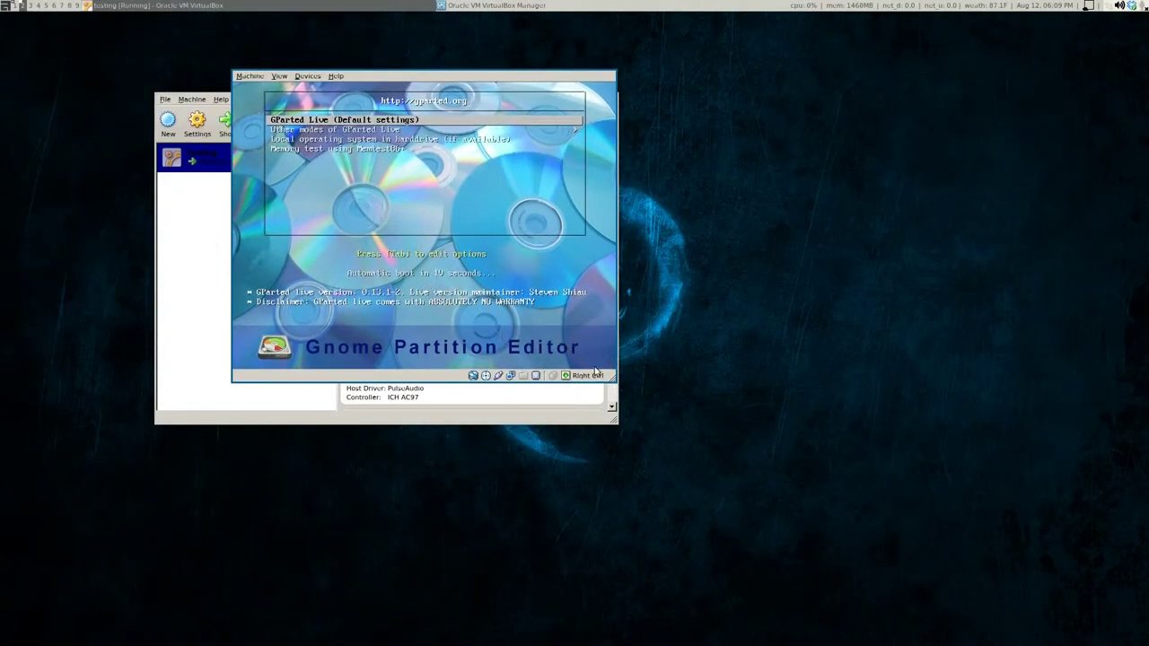
pyautogui.moveTo(614, 380); pyautogui.dragTo(1088, 610)
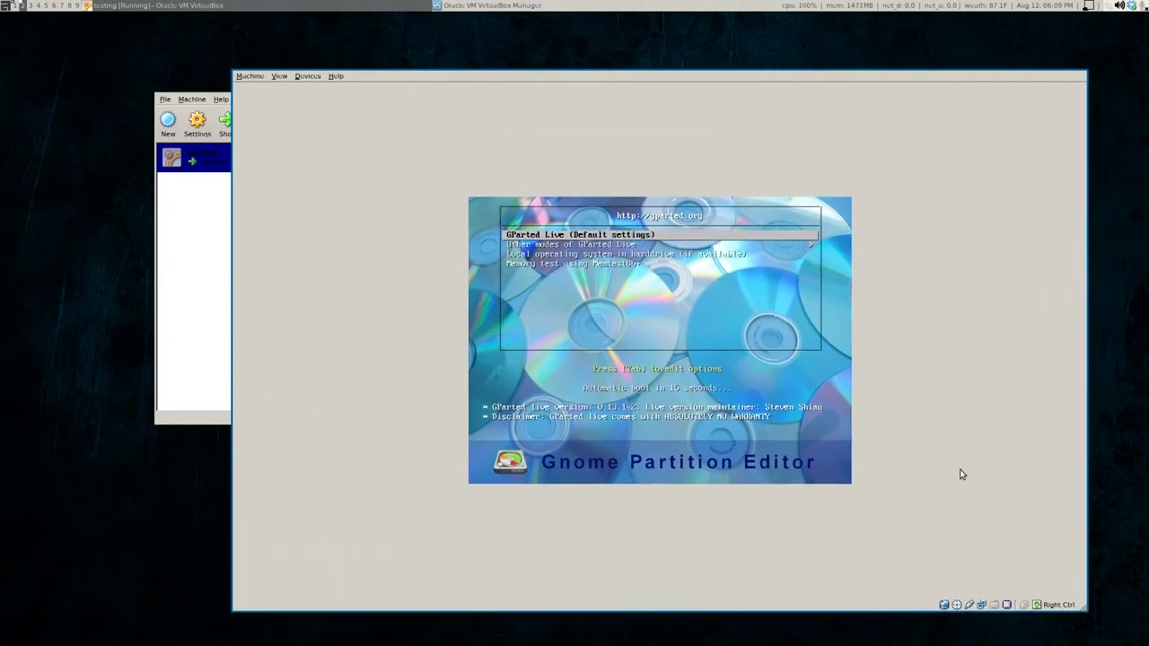
pyautogui.press('super+f')
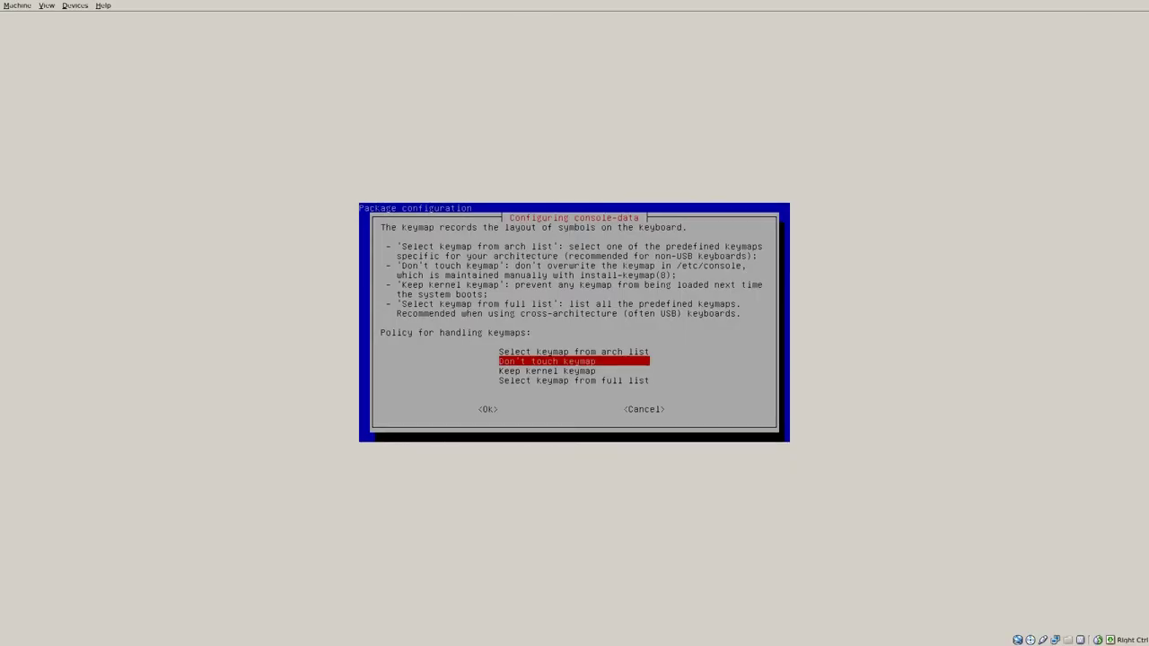
# - Boot GParted Live with the keymap untouched, language 33 (US English) and mode 0 for X
pyautogui.press('Up')
pyautogui.press('Down')
pyautogui.press('Return')
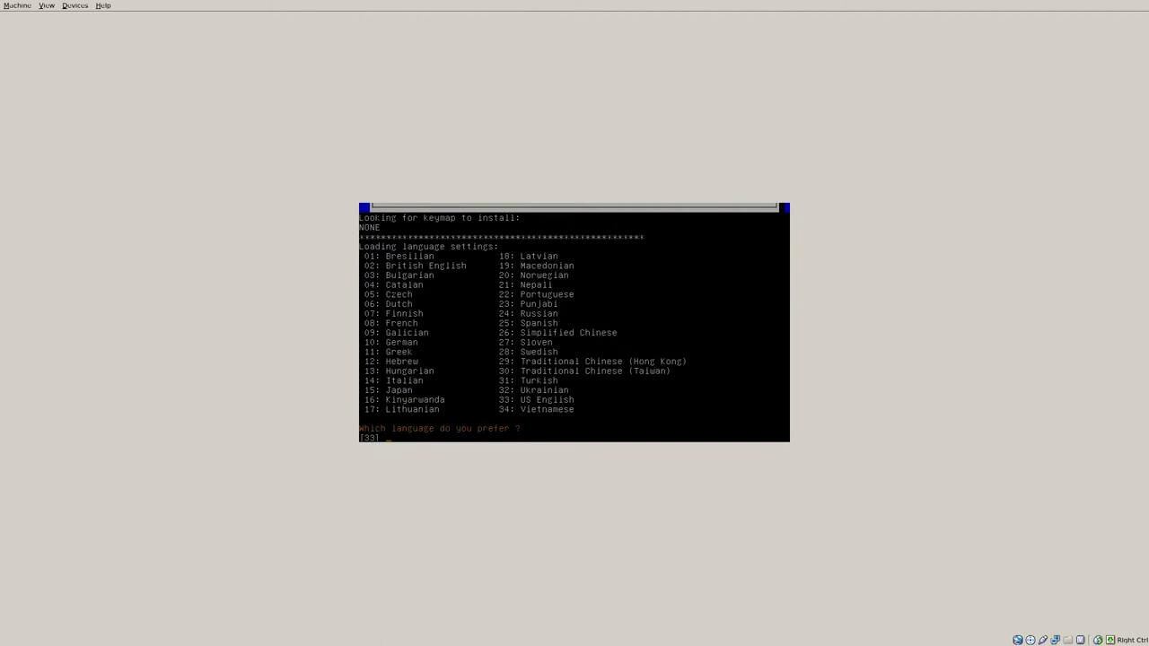
pyautogui.press('Return')
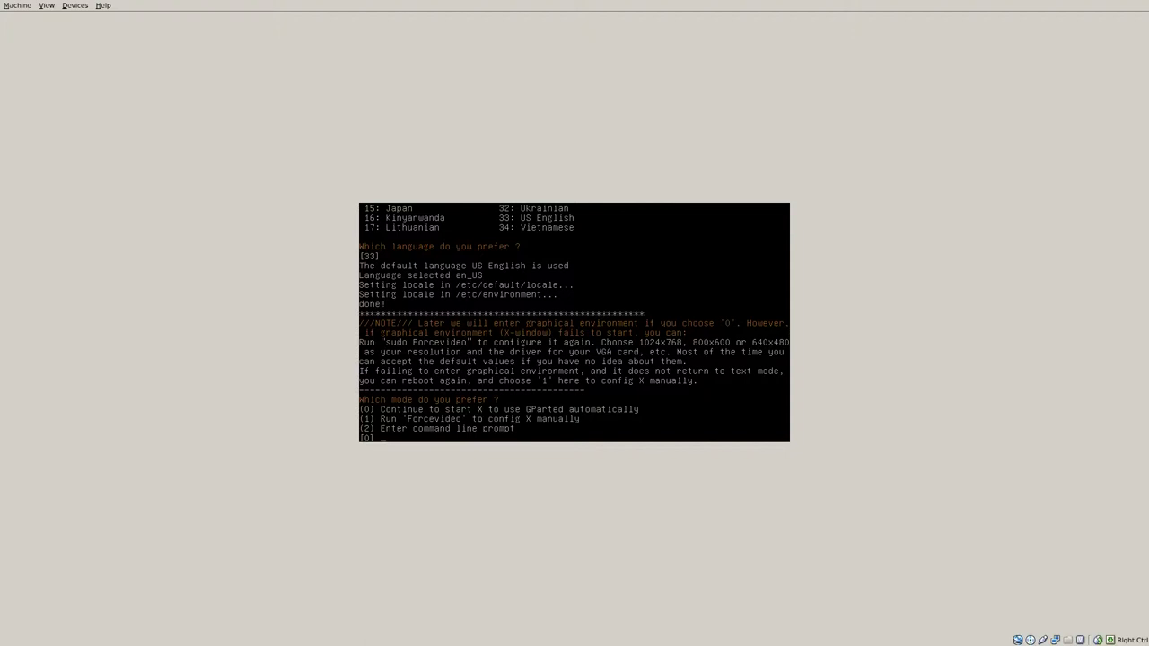
pyautogui.press('Return')
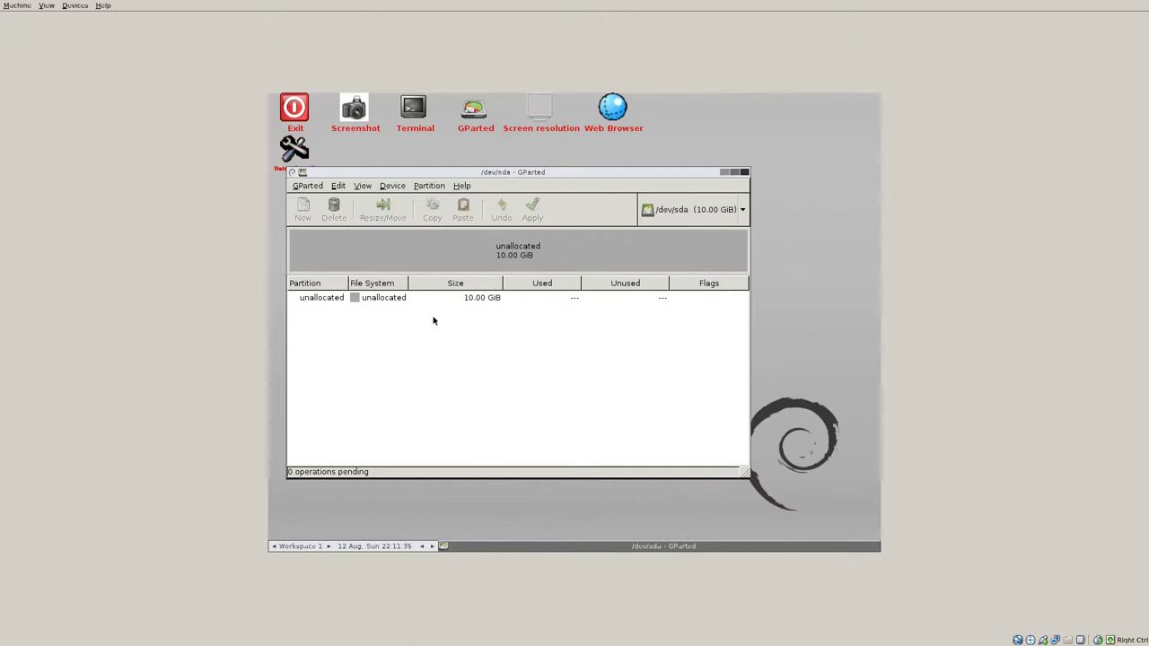
# - Refresh devices so /dev/sda shows the 10.00 GiB NTFS partition /dev/sda1
pyautogui.click(380, 300)
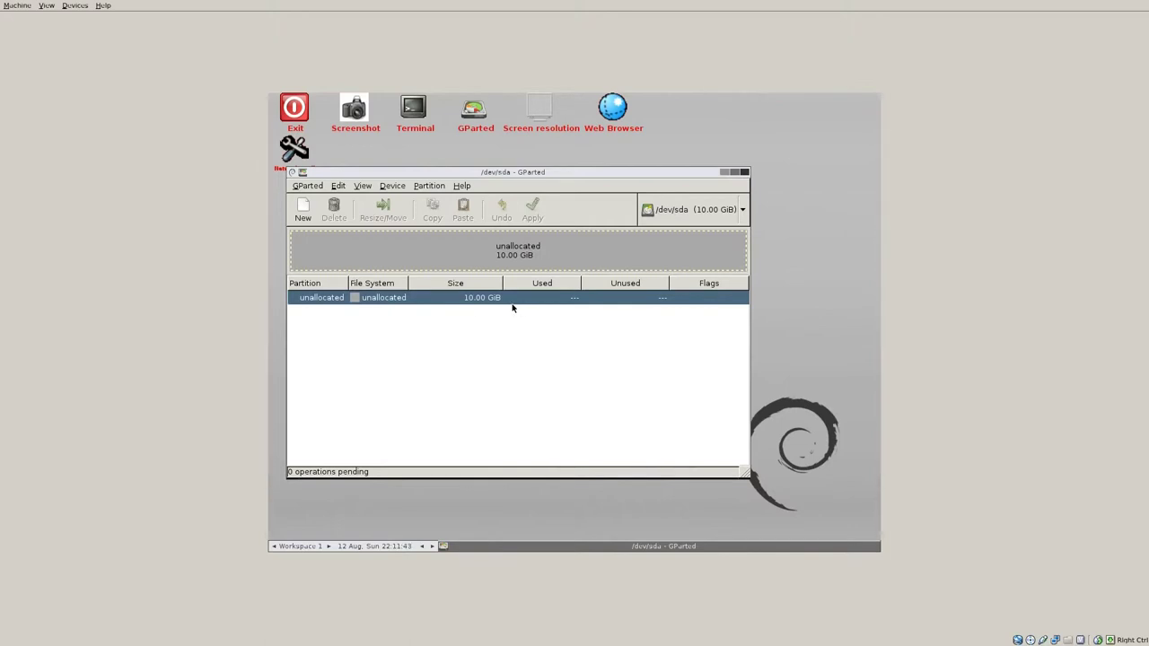
pyautogui.click(306, 187)
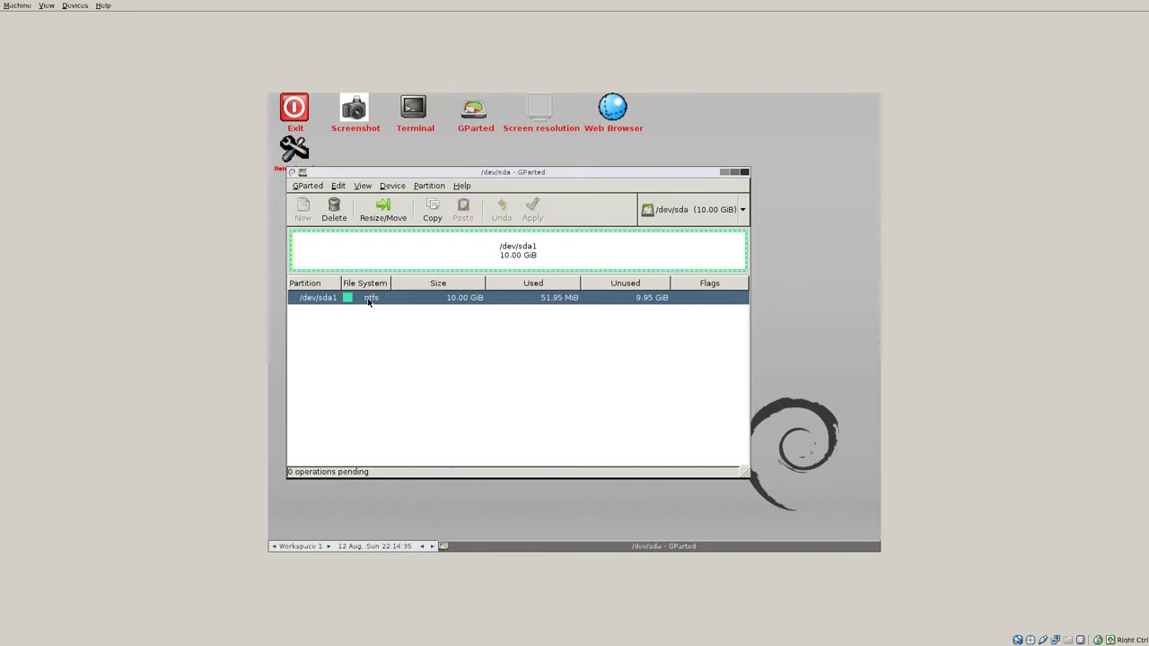
# - Resize /dev/sda1 down to about 5058 MiB (4.94 GiB), leaving 5.06 GiB unallocated
pyautogui.rightClick(368, 302)
pyautogui.moveTo(414, 391)
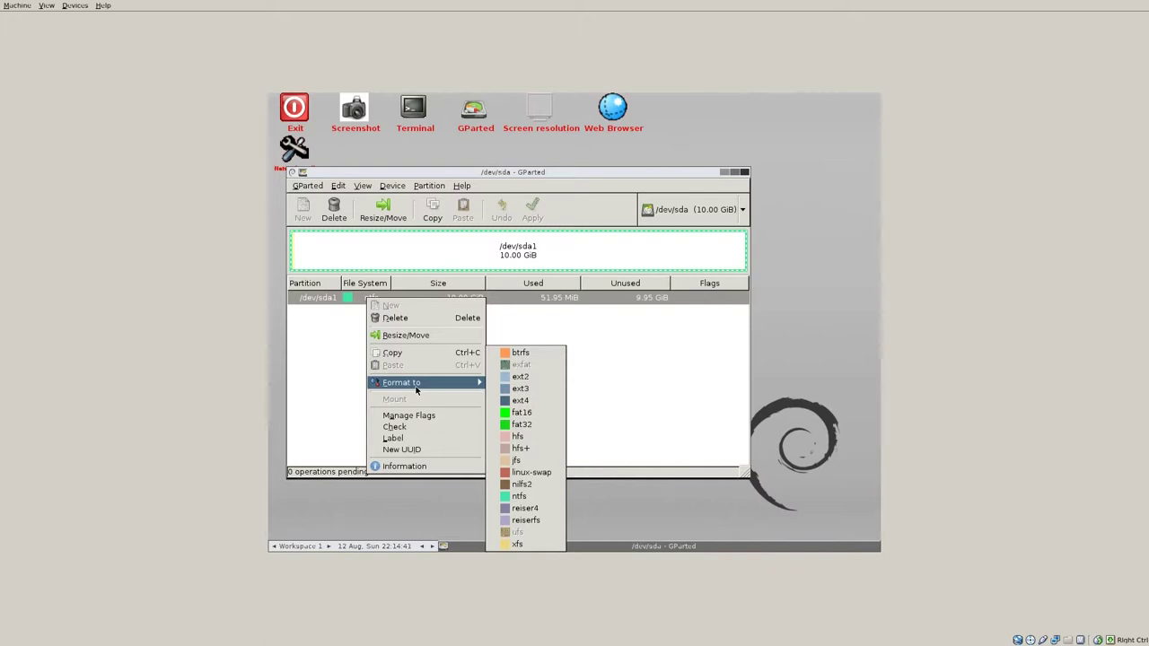
pyautogui.click(434, 335)
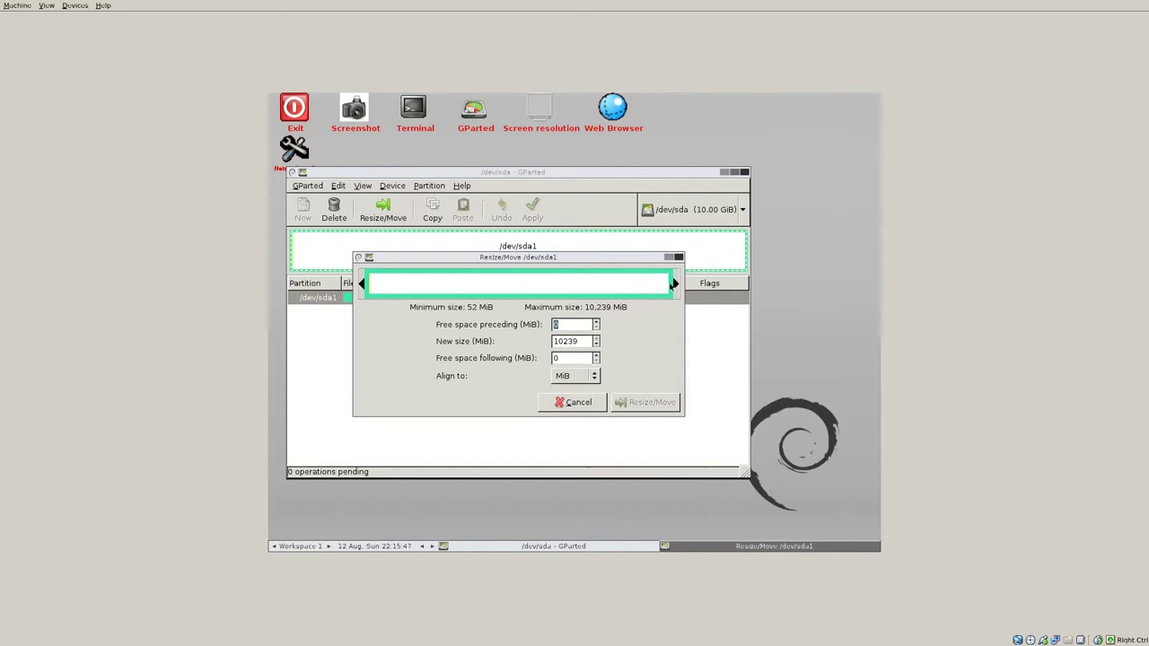
pyautogui.moveTo(675, 283); pyautogui.dragTo(571, 284)
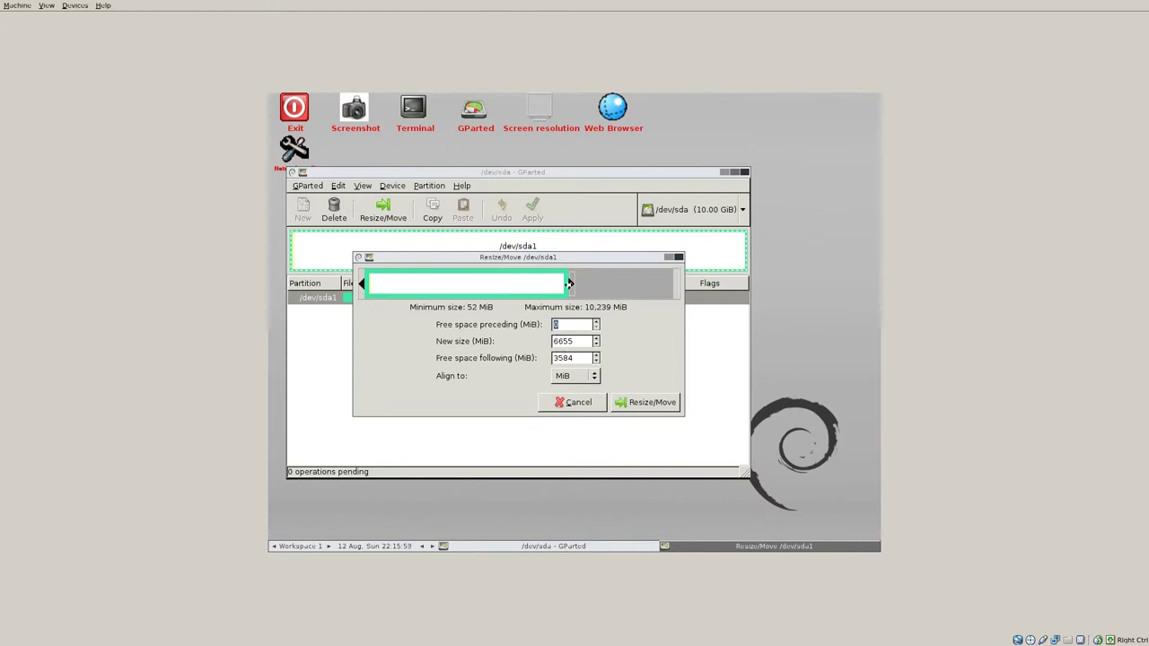
pyautogui.moveTo(568, 283); pyautogui.dragTo(523, 287)
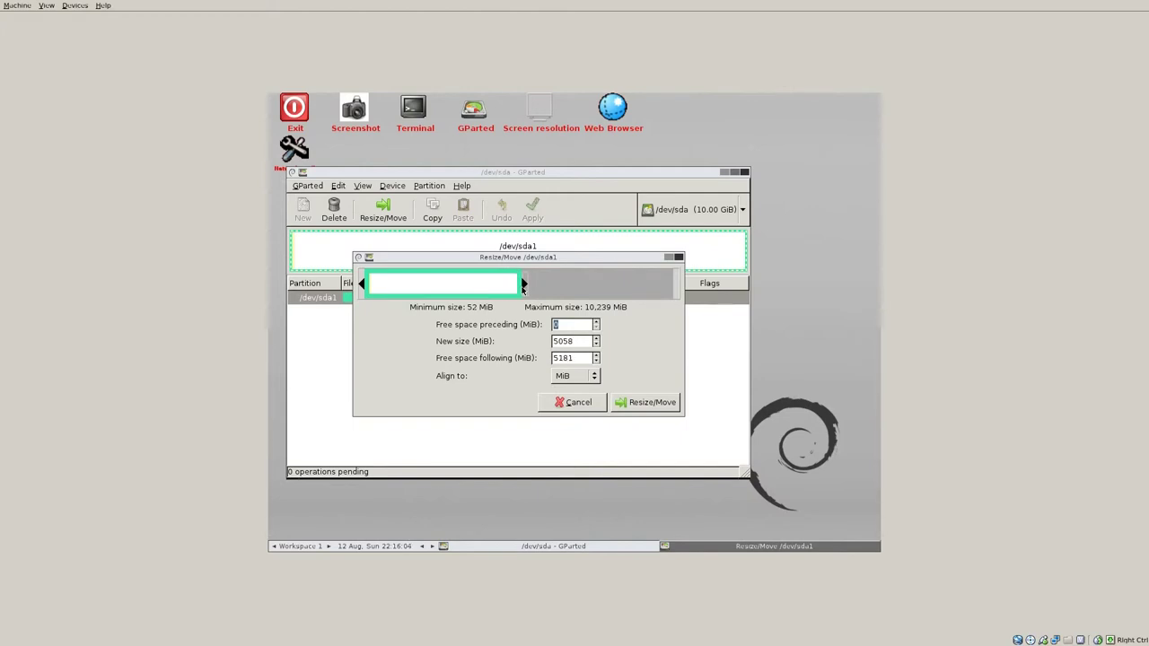
pyautogui.click(659, 404)
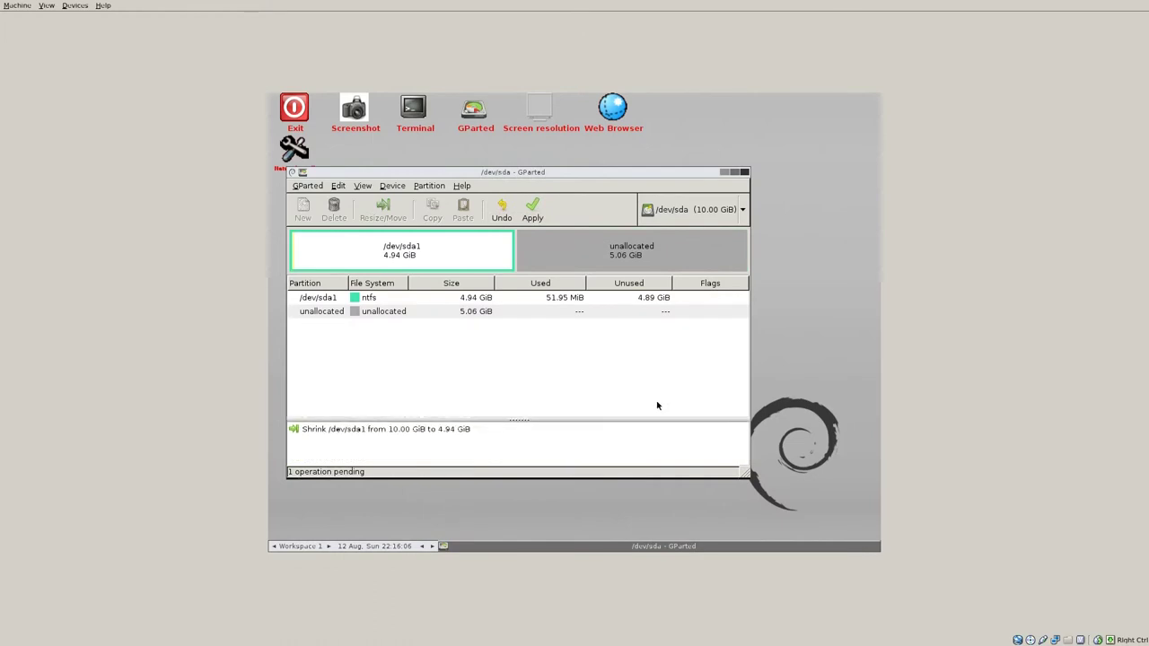
# - Add a 2.39 GiB ext2 primary partition at the start of the freed space
pyautogui.click(472, 302)
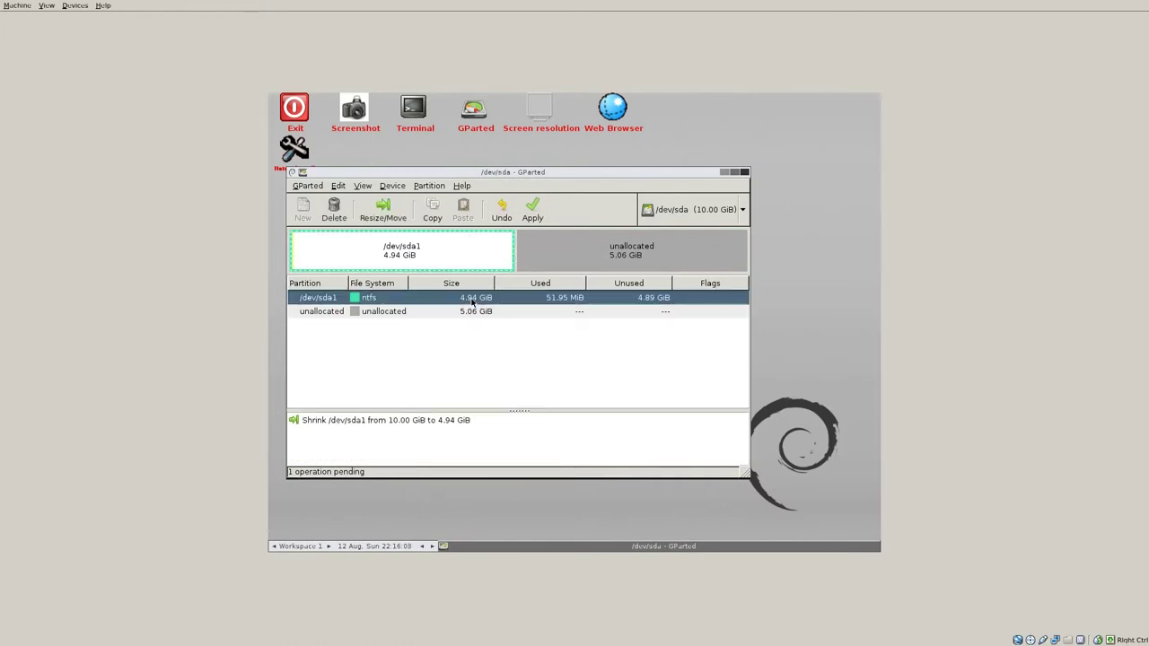
pyautogui.click(476, 310)
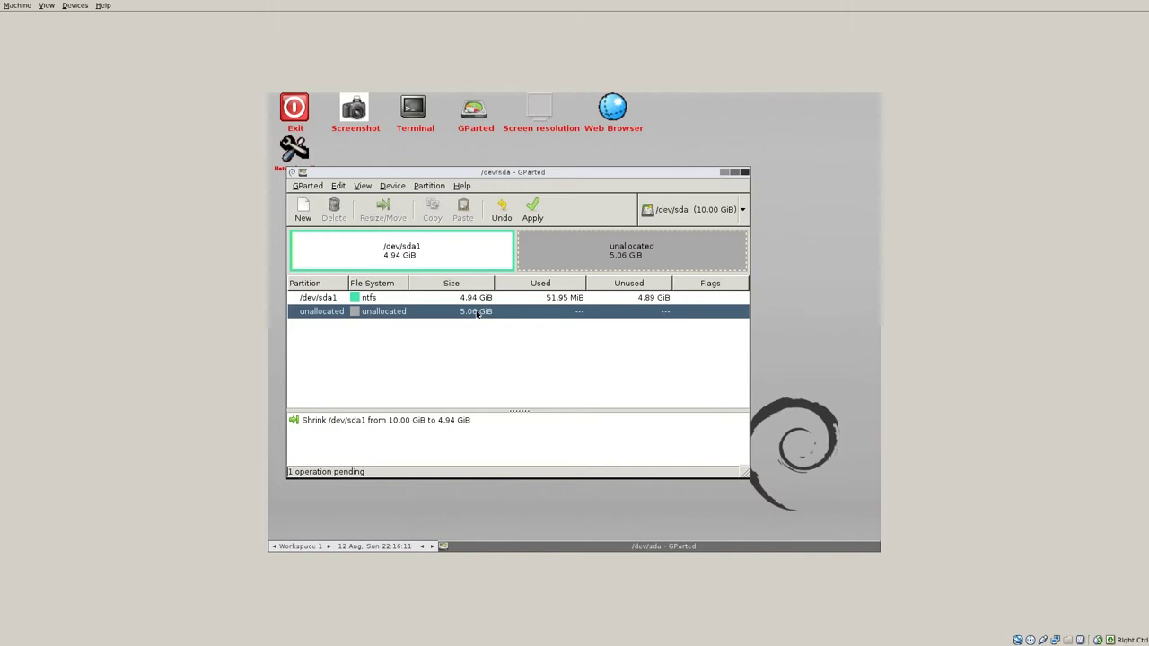
pyautogui.rightClick(477, 313)
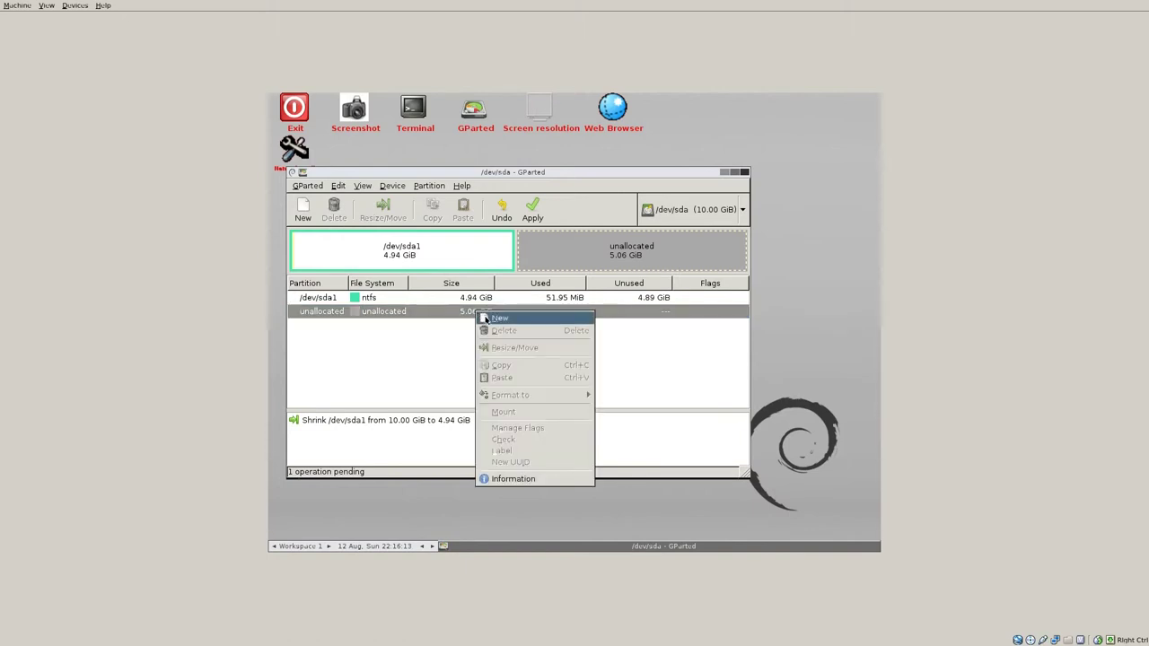
pyautogui.click(495, 318)
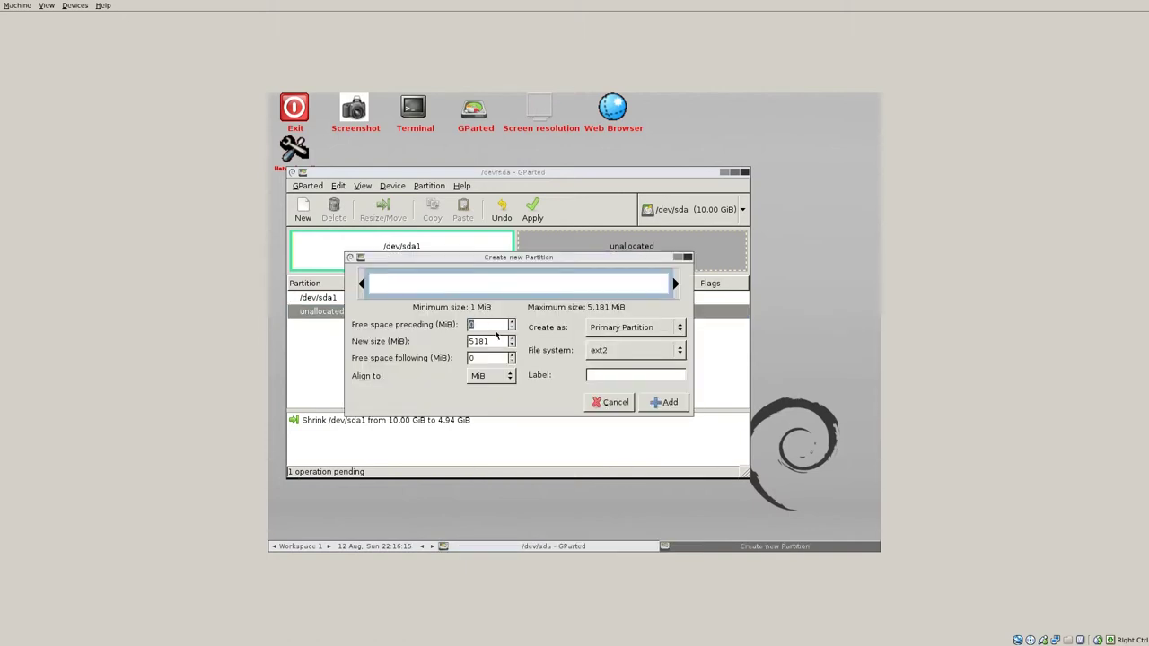
pyautogui.moveTo(676, 284); pyautogui.dragTo(517, 284)
pyautogui.click(662, 402)
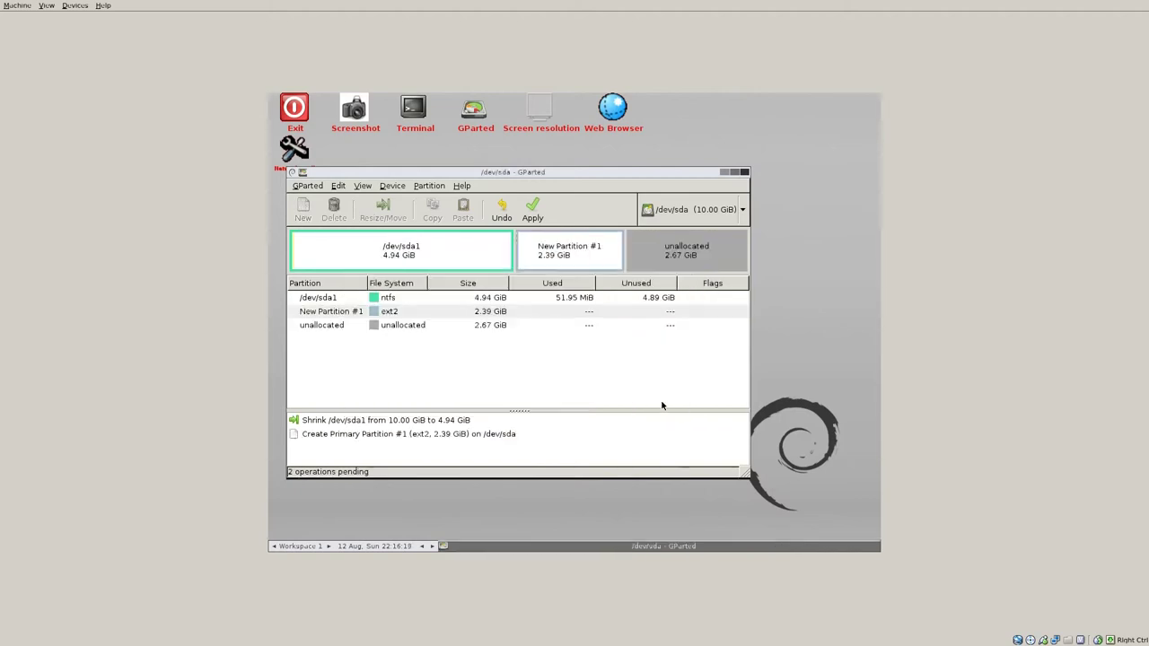
# - Add a second ext2 partition of 2.67 GiB filling the remaining unallocated space
pyautogui.rightClick(397, 326)
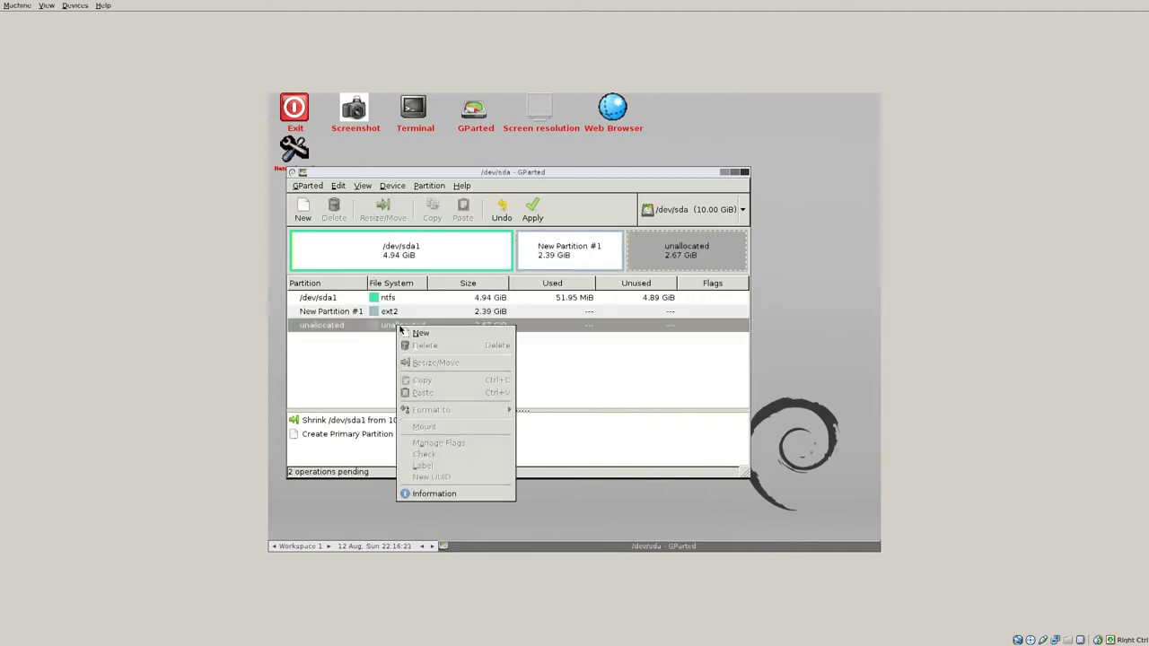
pyautogui.click(418, 333)
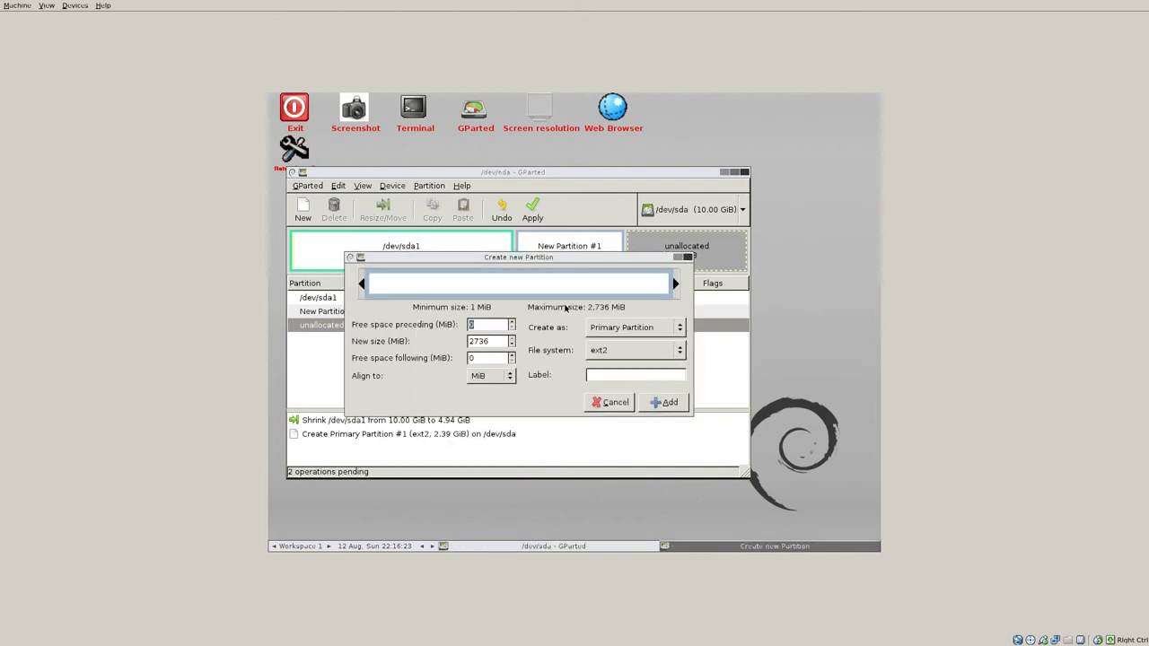
pyautogui.click(670, 403)
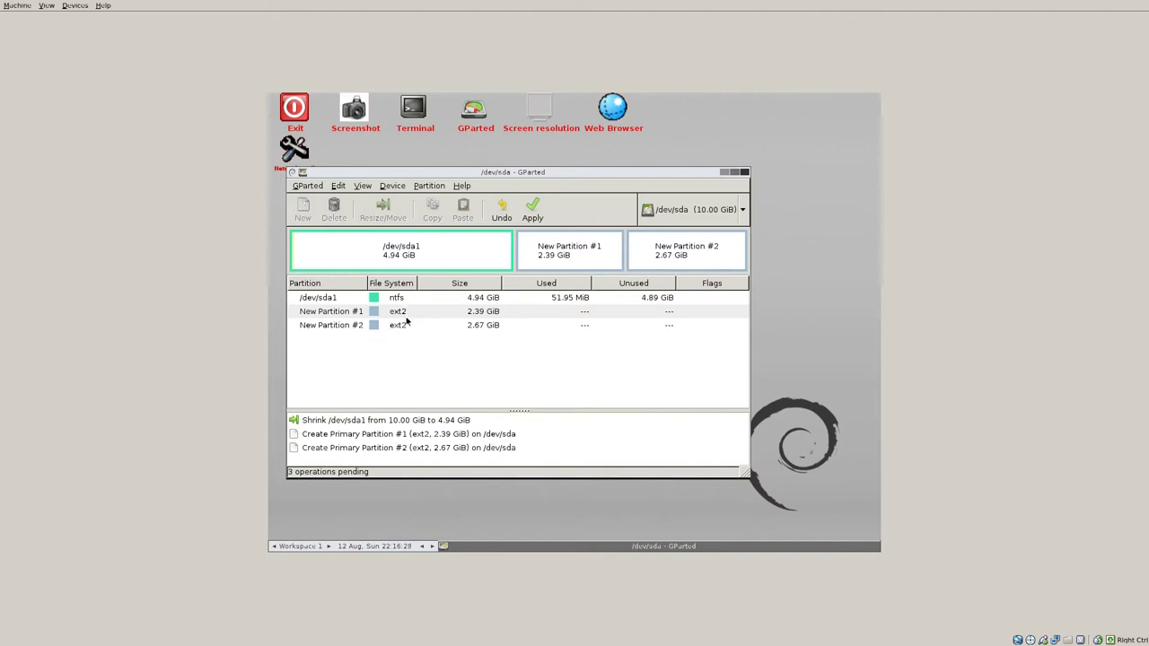
pyautogui.click(352, 304)
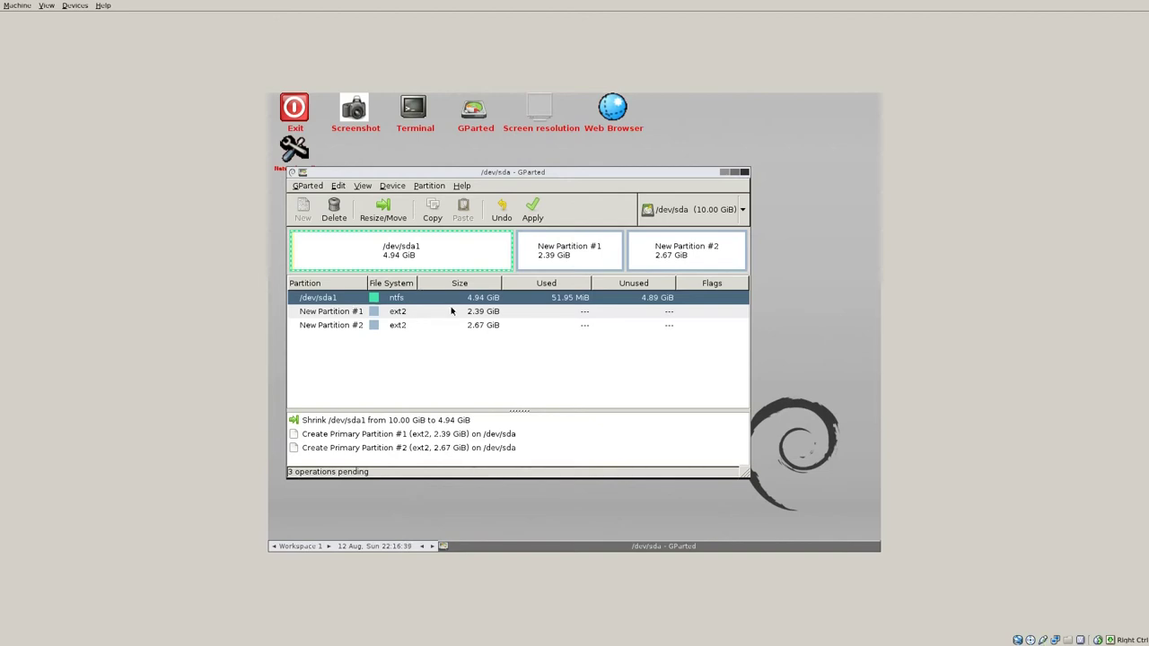
# - Look through /dev/sda1's Format to options without choosing one, then reselect the partition
pyautogui.rightClick(491, 302)
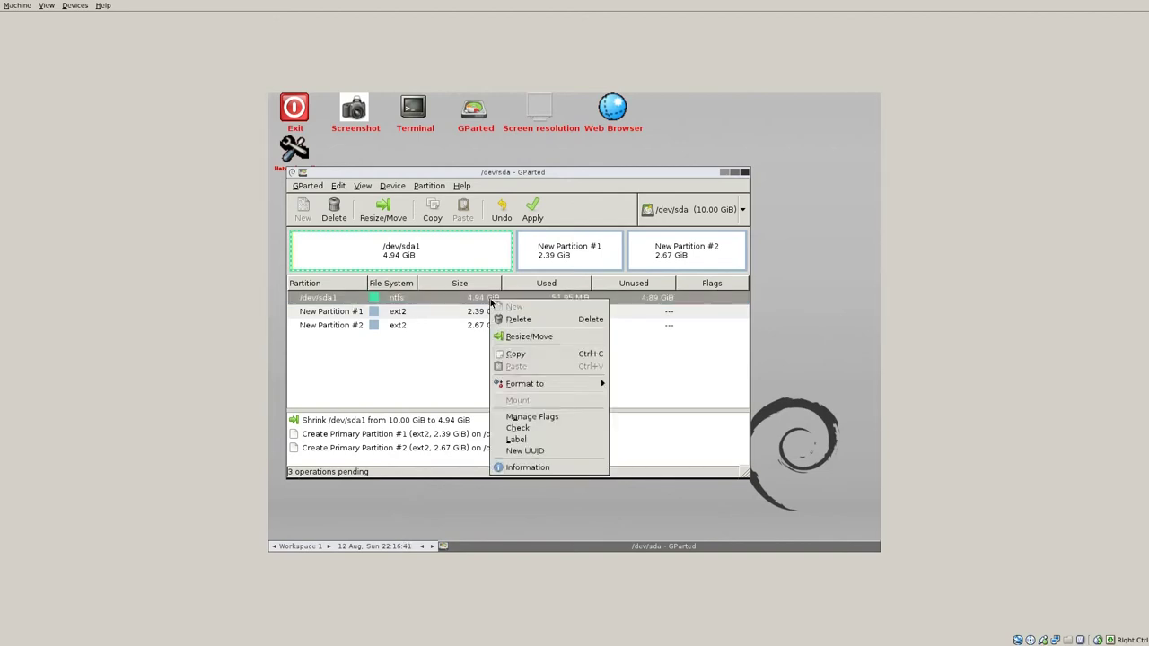
pyautogui.moveTo(536, 389)
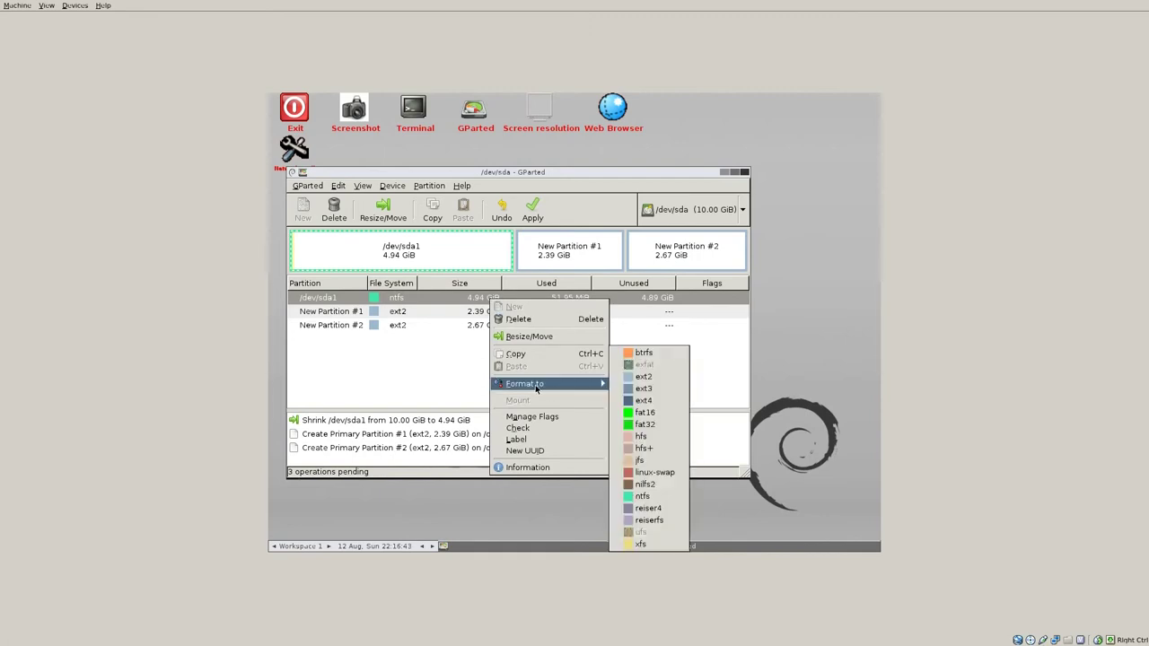
pyautogui.click(404, 390)
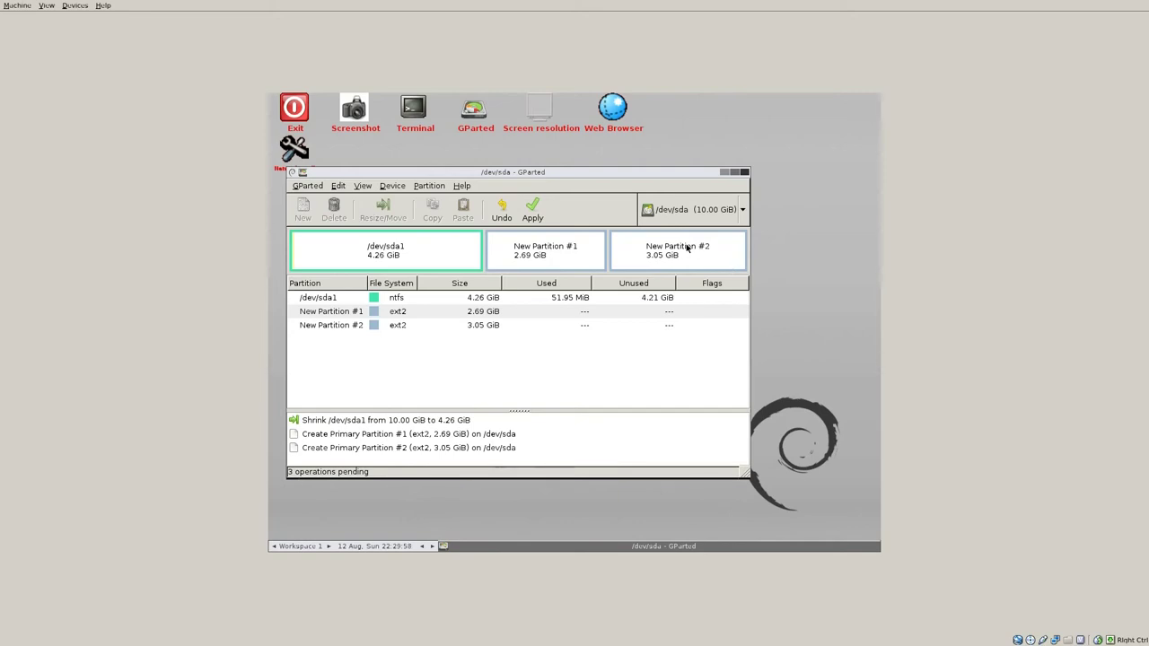
pyautogui.click(421, 248)
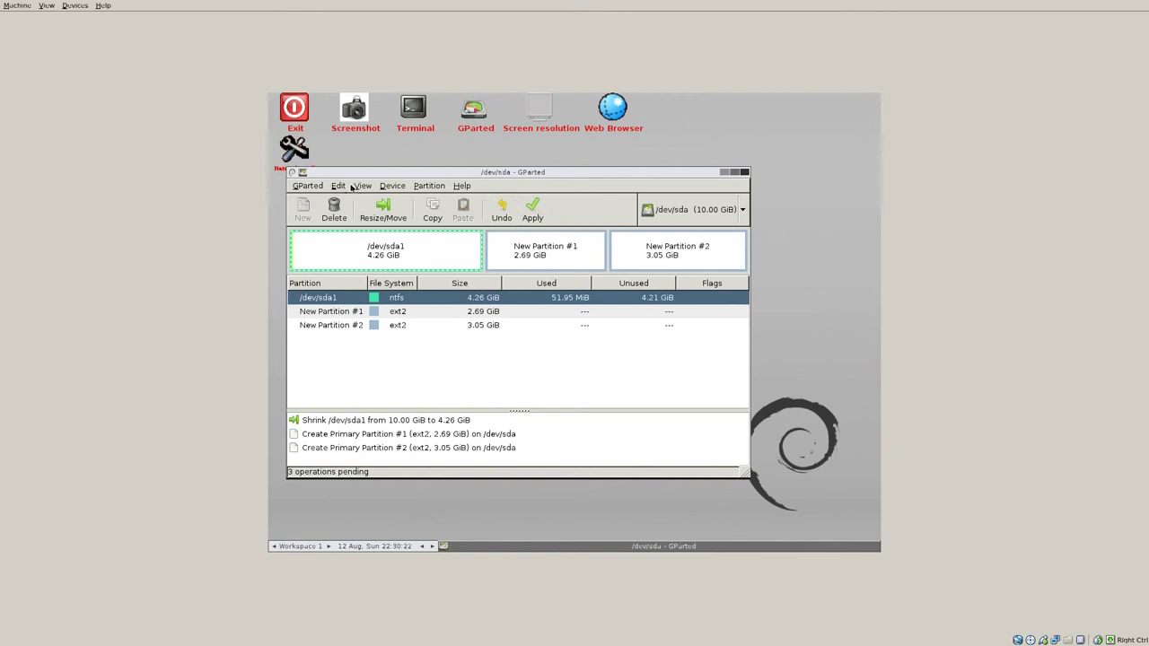
# - Quit GParted discarding the three pending operations, then bring up the desktop's Exit choices
pyautogui.click(309, 187)
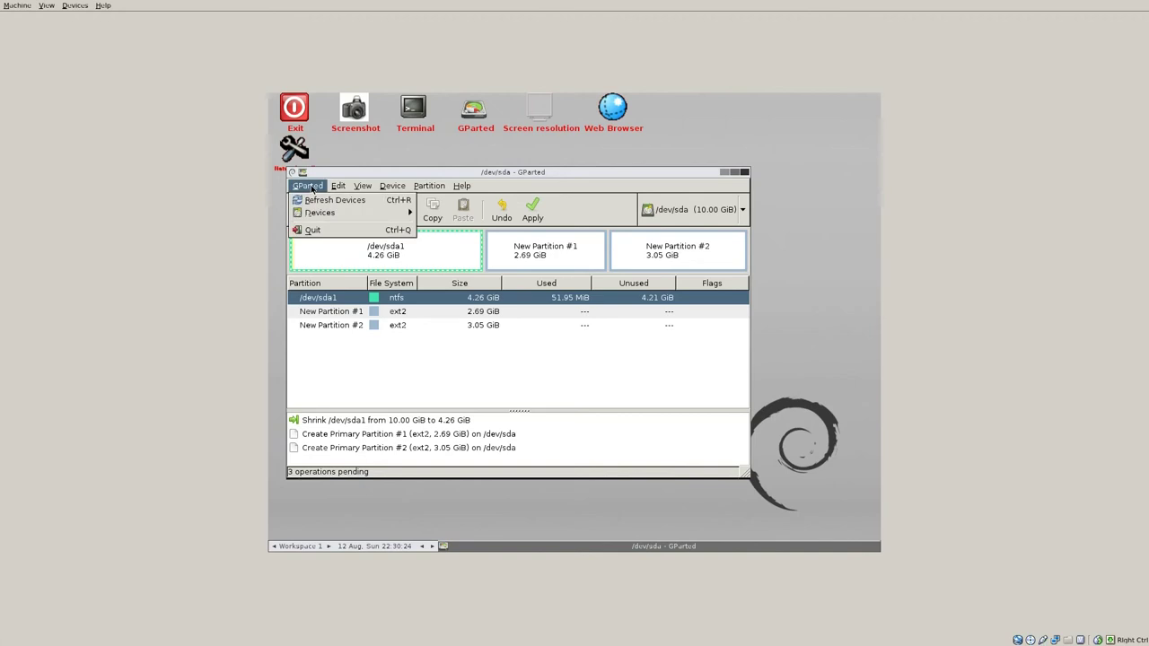
pyautogui.click(313, 231)
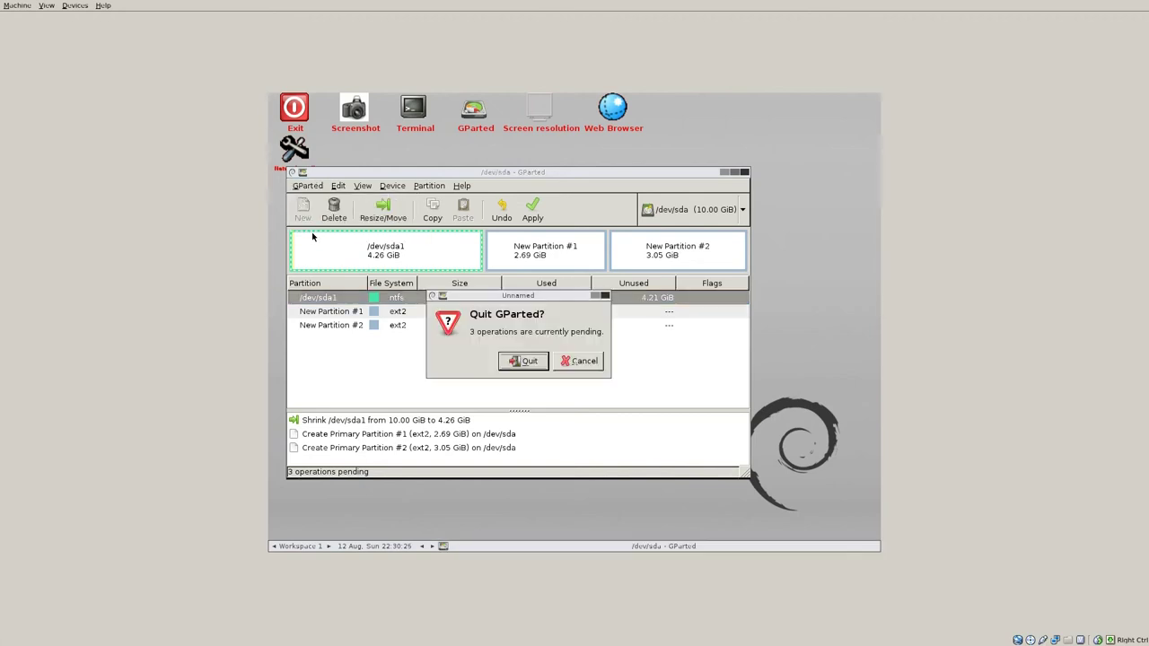
pyautogui.click(518, 363)
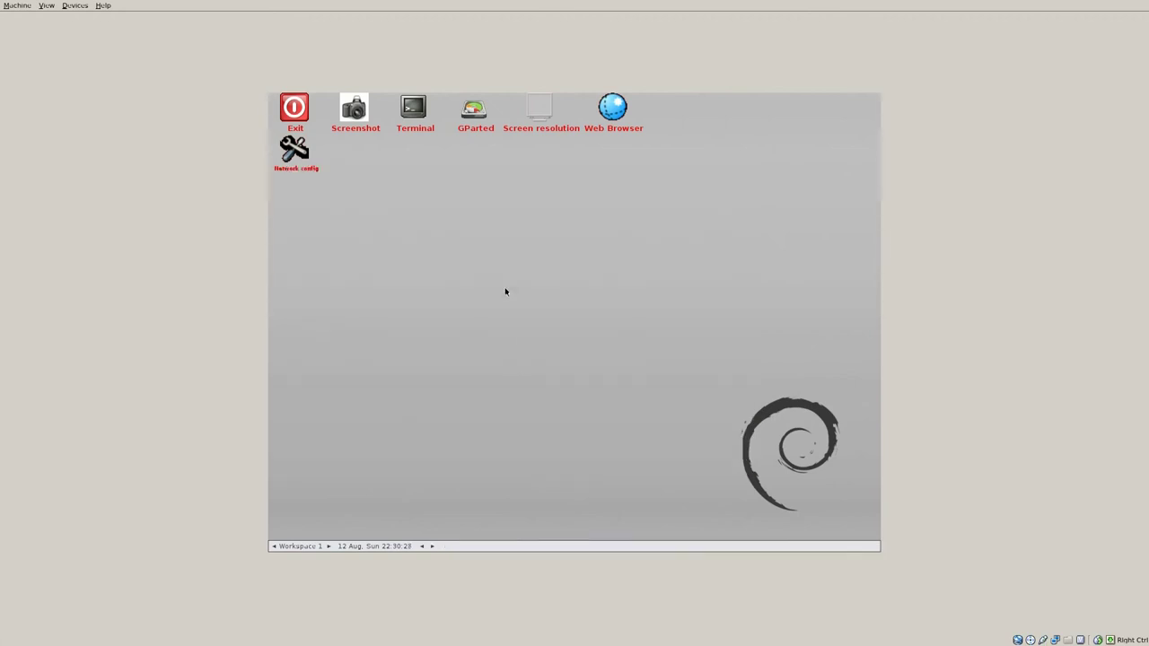
pyautogui.doubleClick(293, 113)
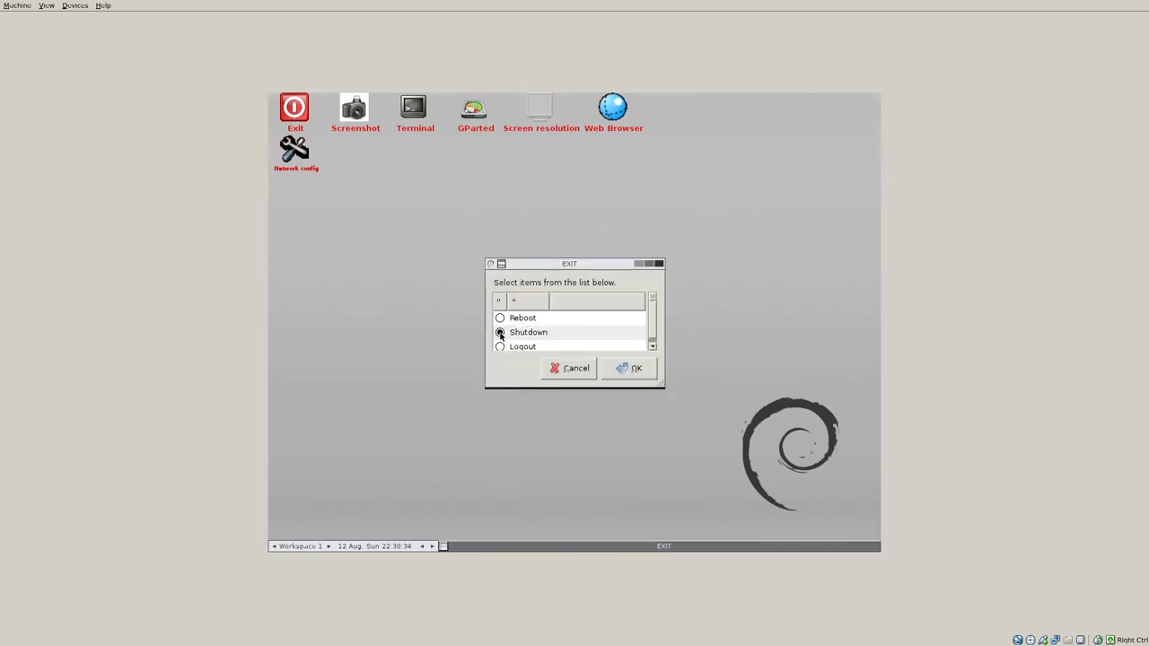
# - Confirm Shutdown so the live system halts
pyautogui.click(615, 370)
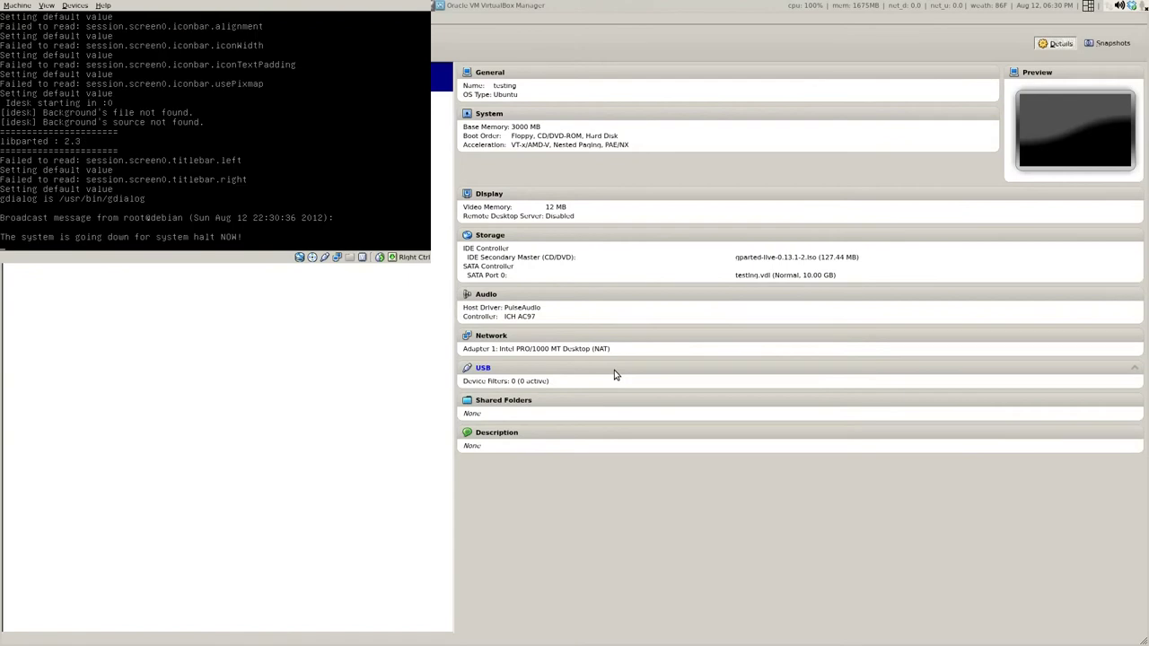